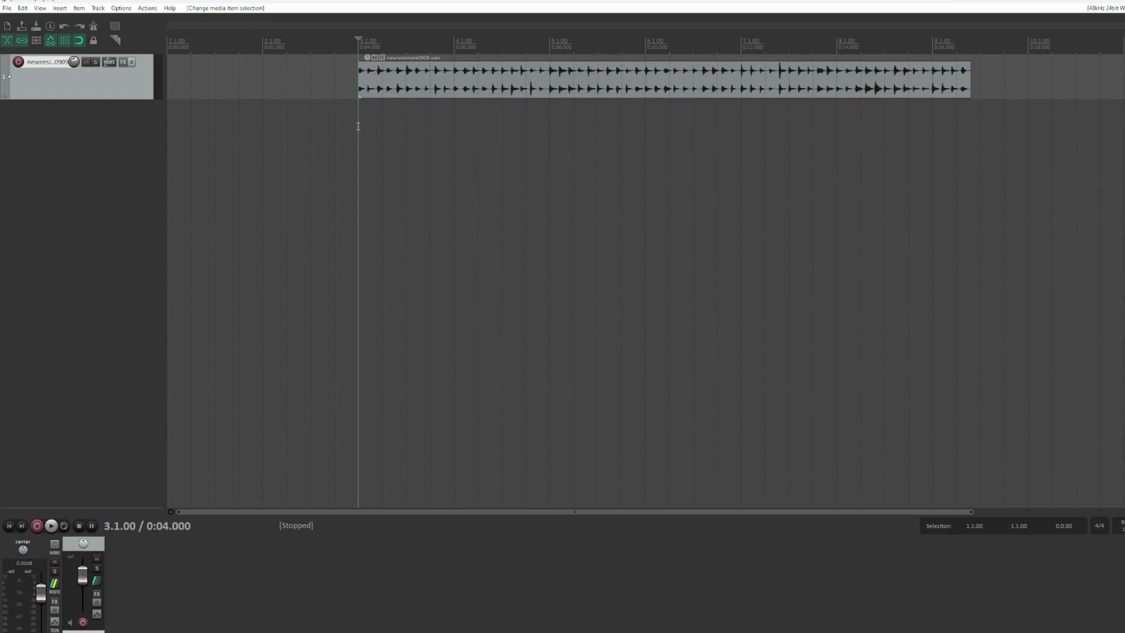
Open REAPER Preferences from the Options menu on the audio Device page.
{"action": "left_click", "coordinate": [121, 8]}
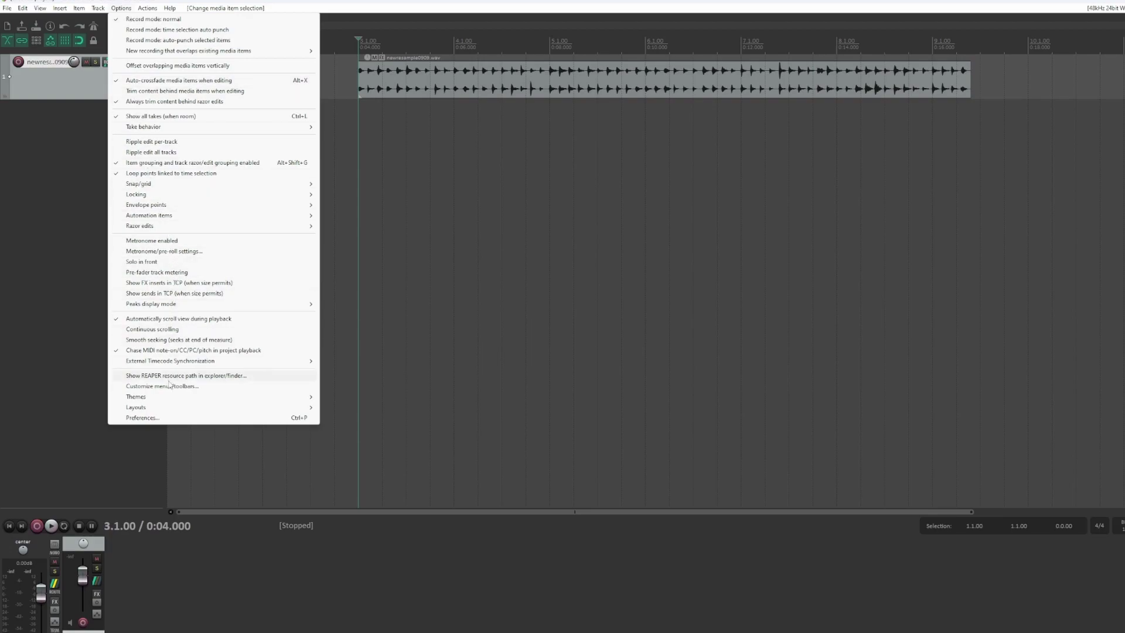
{"action": "left_click", "coordinate": [143, 418]}
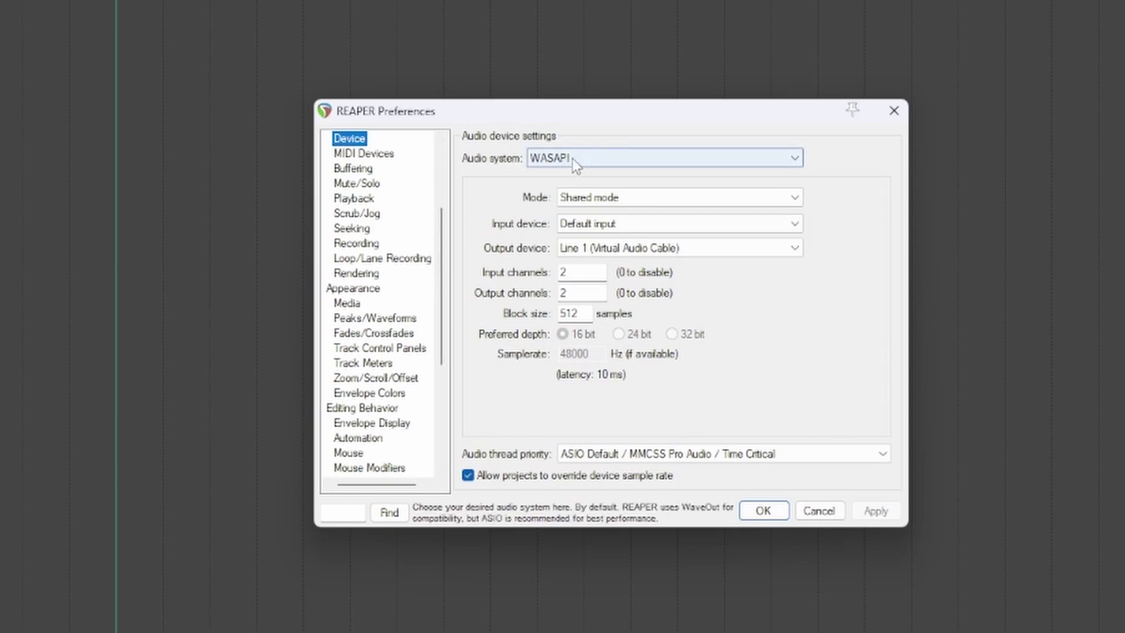
Keep WASAPI as the audio system and set the output device to Line 1 (Virtual Audio Cable).
{"action": "left_click", "coordinate": [589, 163]}
{"action": "left_click", "coordinate": [563, 165]}
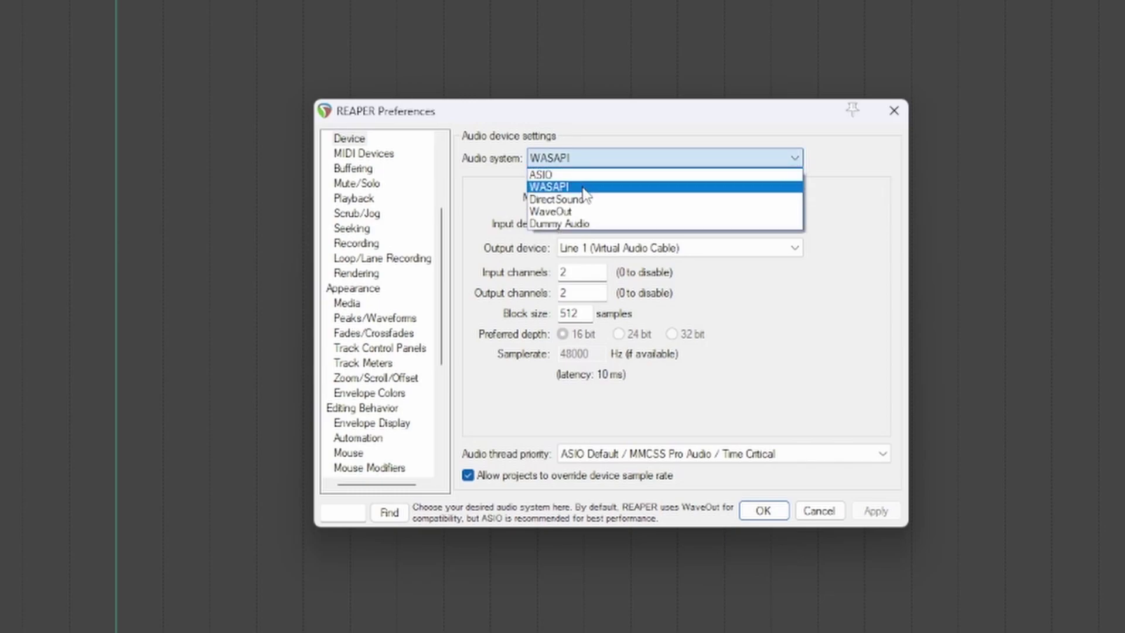
{"action": "left_click", "coordinate": [486, 153]}
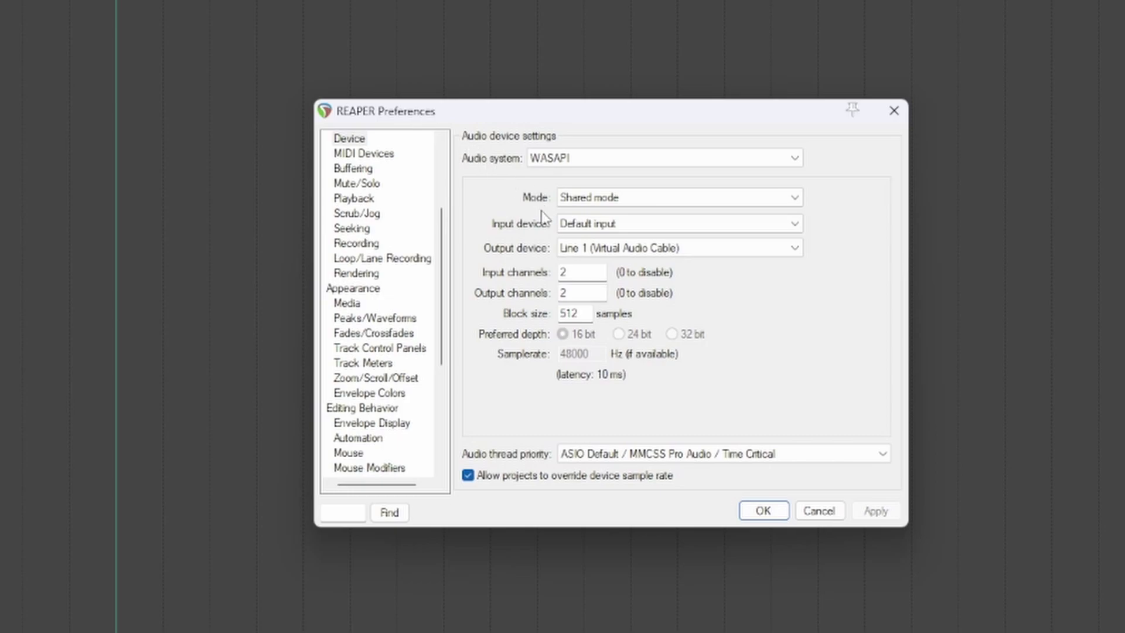
{"action": "left_click", "coordinate": [585, 251]}
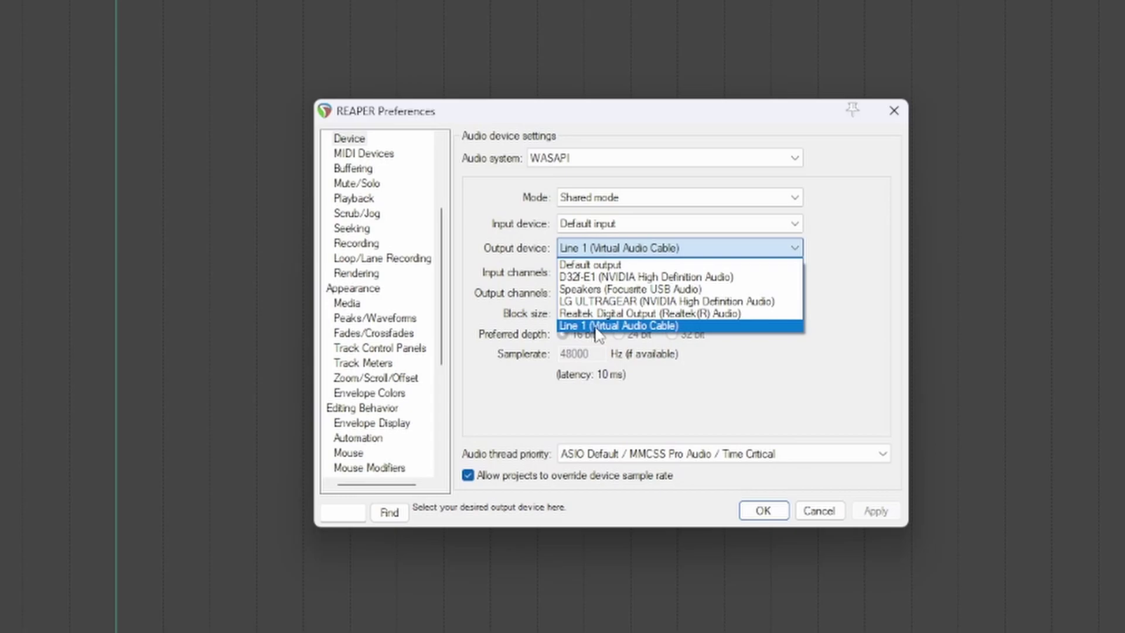
{"action": "left_click", "coordinate": [596, 326]}
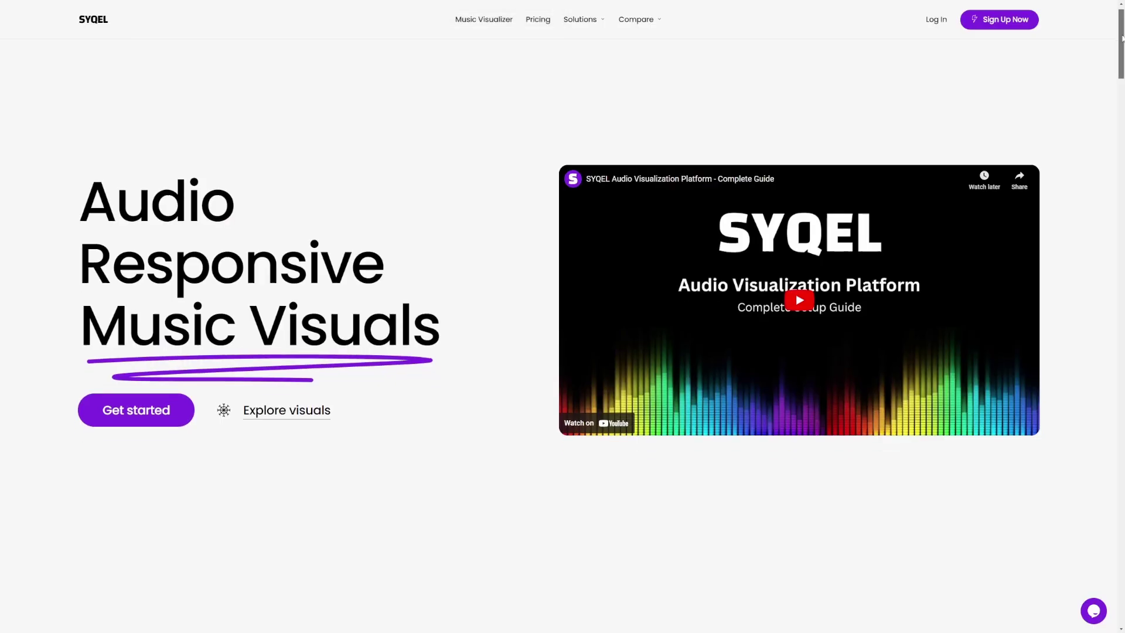
{"action": "scroll", "coordinate": [1122, 37], "scroll_direction": "down", "scroll_amount": 10}
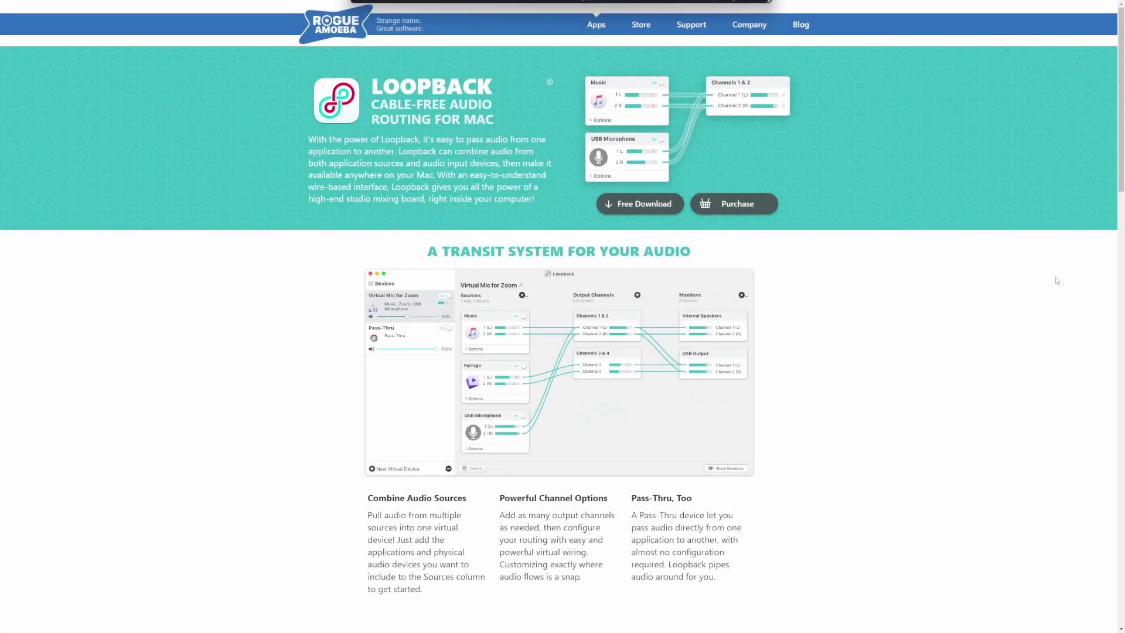
Create a new Loopback virtual device and view the Loopback Audio device's sources.
{"action": "left_click_drag", "start_coordinate": [1121, 110], "coordinate": [1114, 328]}
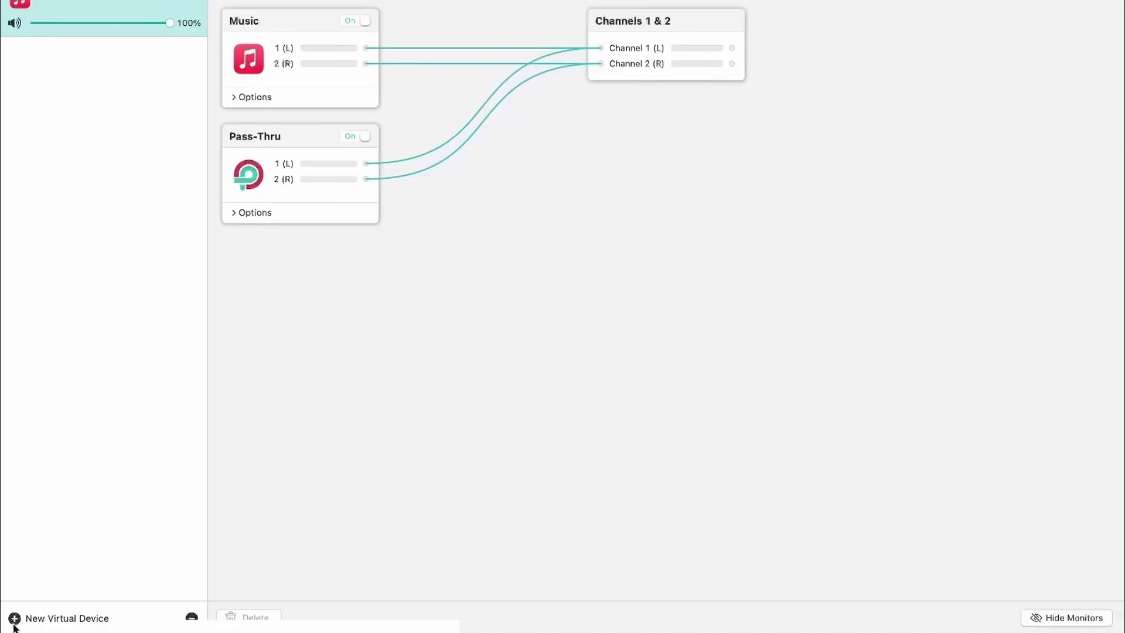
{"action": "left_click", "coordinate": [15, 620]}
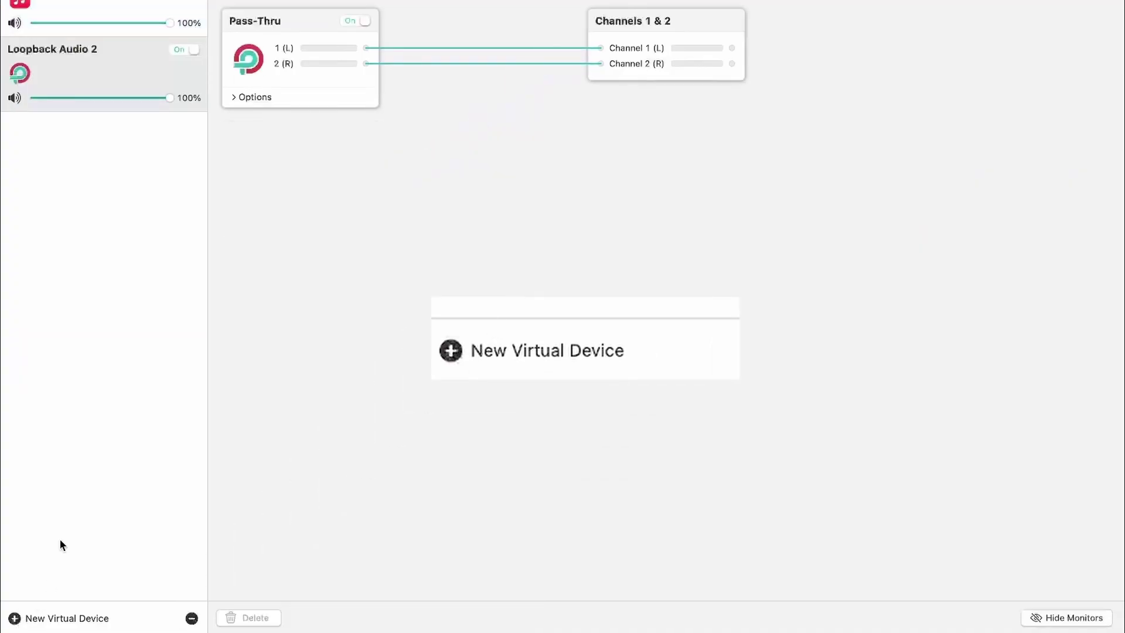
{"action": "left_click", "coordinate": [115, 10]}
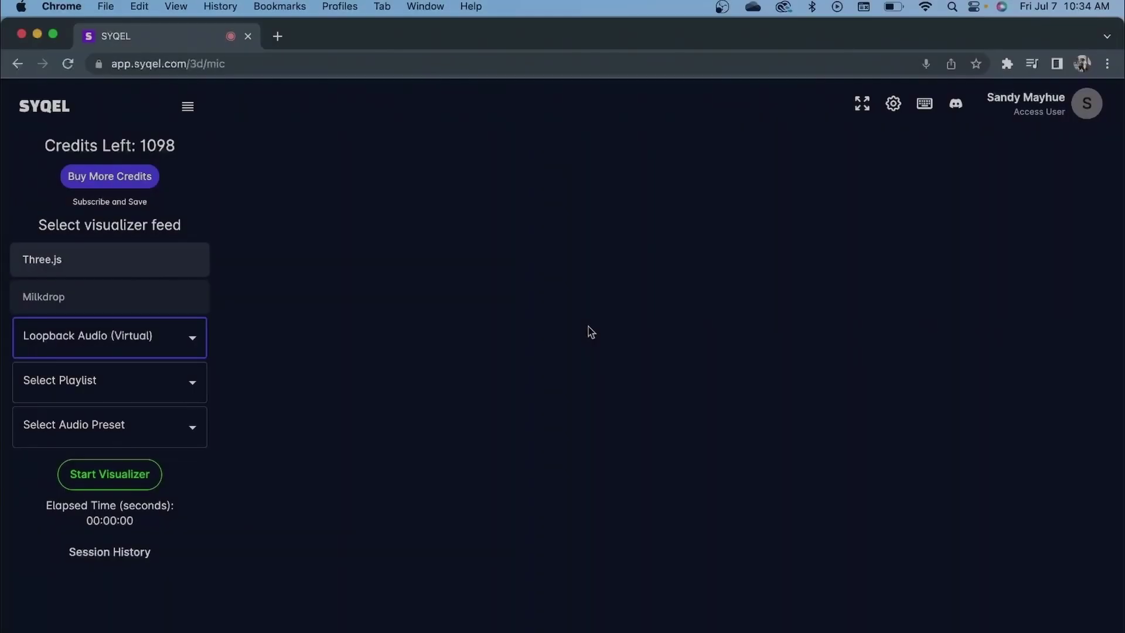
Choose Loopback Audio (Virtual) as the audio input and pick a saved playlist for the visualizer.
{"action": "left_click", "coordinate": [130, 335]}
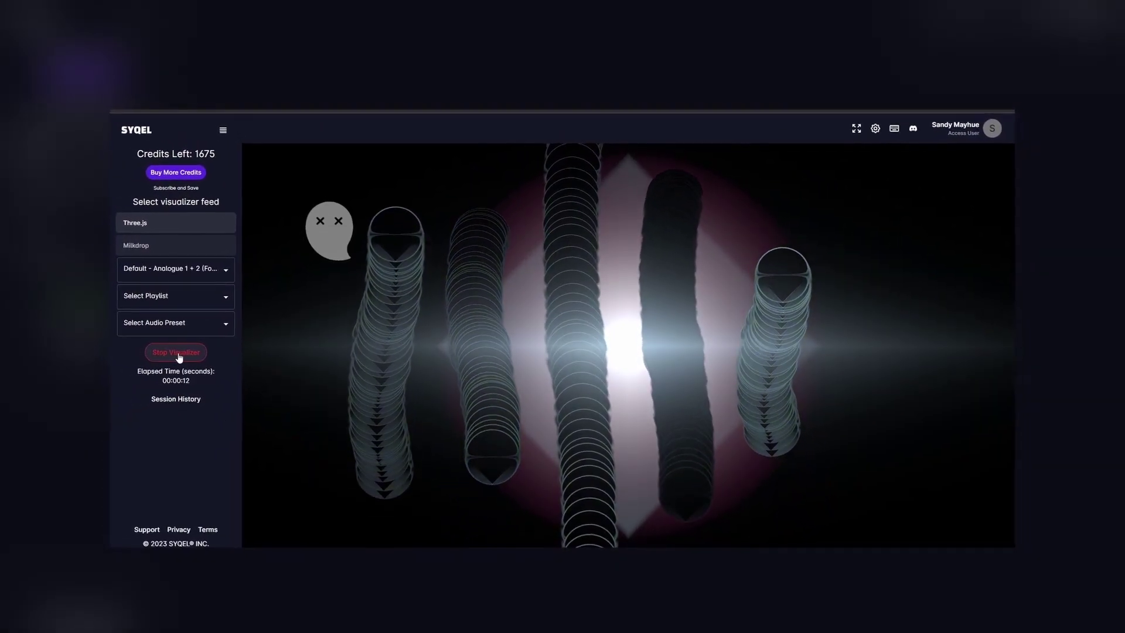
{"action": "left_click", "coordinate": [169, 296]}
{"action": "left_click", "coordinate": [194, 514]}
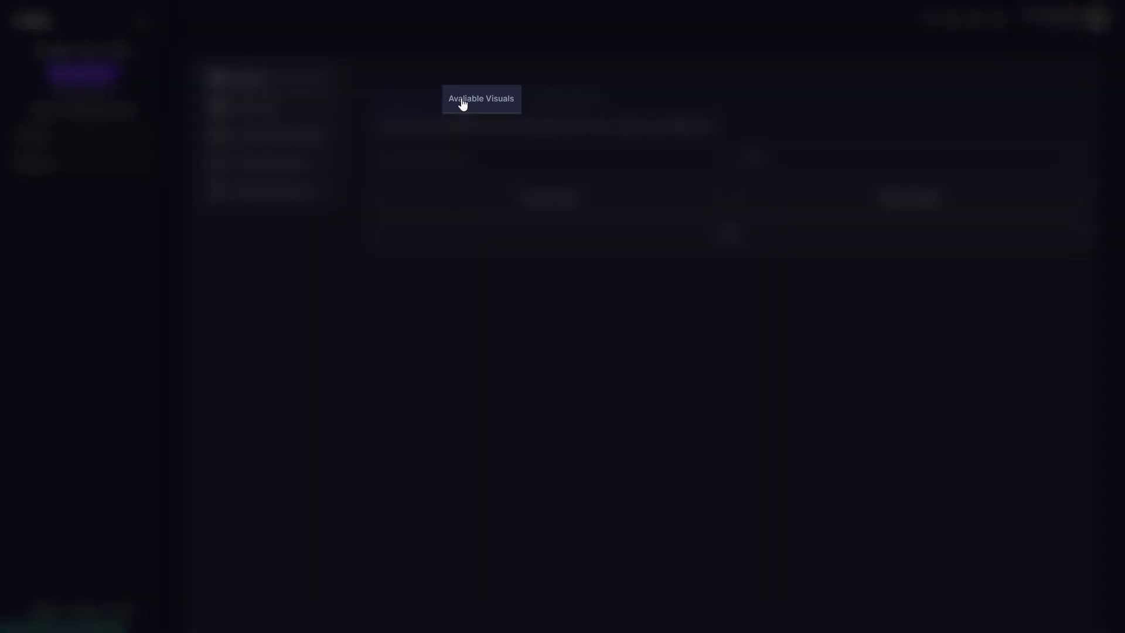
Browse the Available Visuals thumbnail grid for visuals to add to the playlist.
{"action": "left_click", "coordinate": [463, 104]}
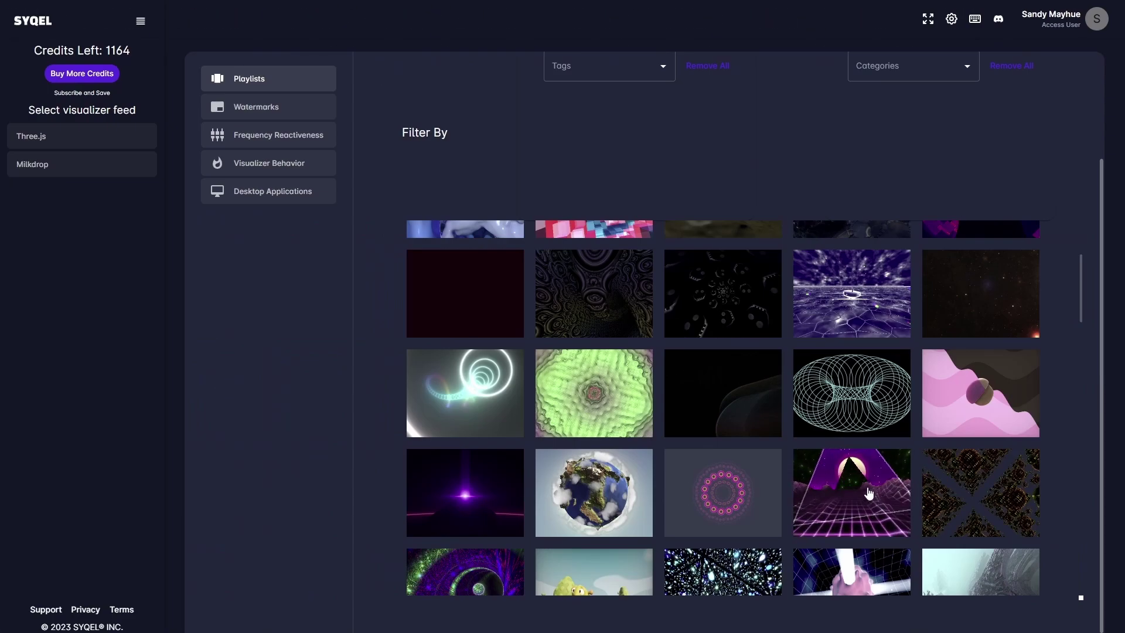
{"action": "scroll", "coordinate": [861, 501], "scroll_direction": "down", "scroll_amount": 5}
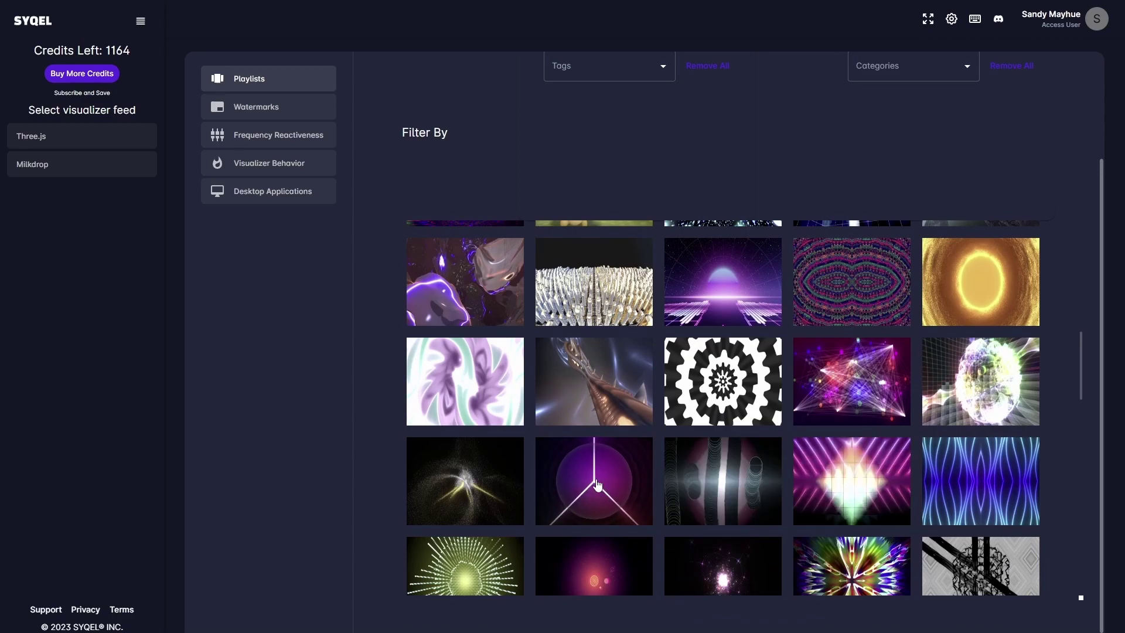
{"action": "scroll", "coordinate": [597, 484], "scroll_direction": "down", "scroll_amount": 5}
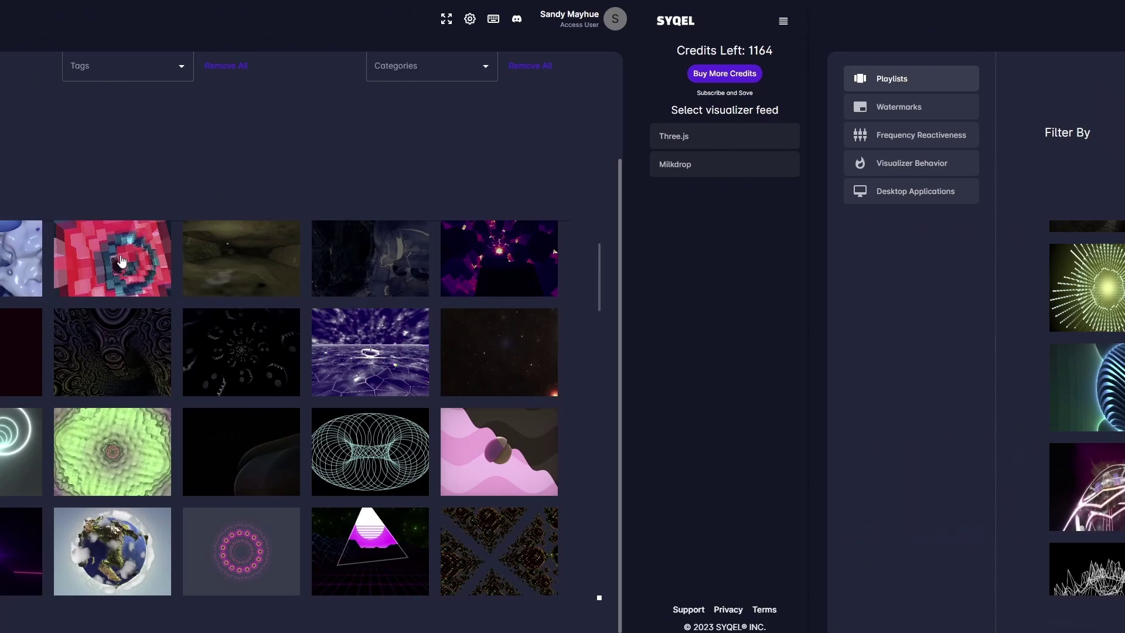
{"action": "scroll", "coordinate": [595, 465], "scroll_direction": "down", "scroll_amount": 4}
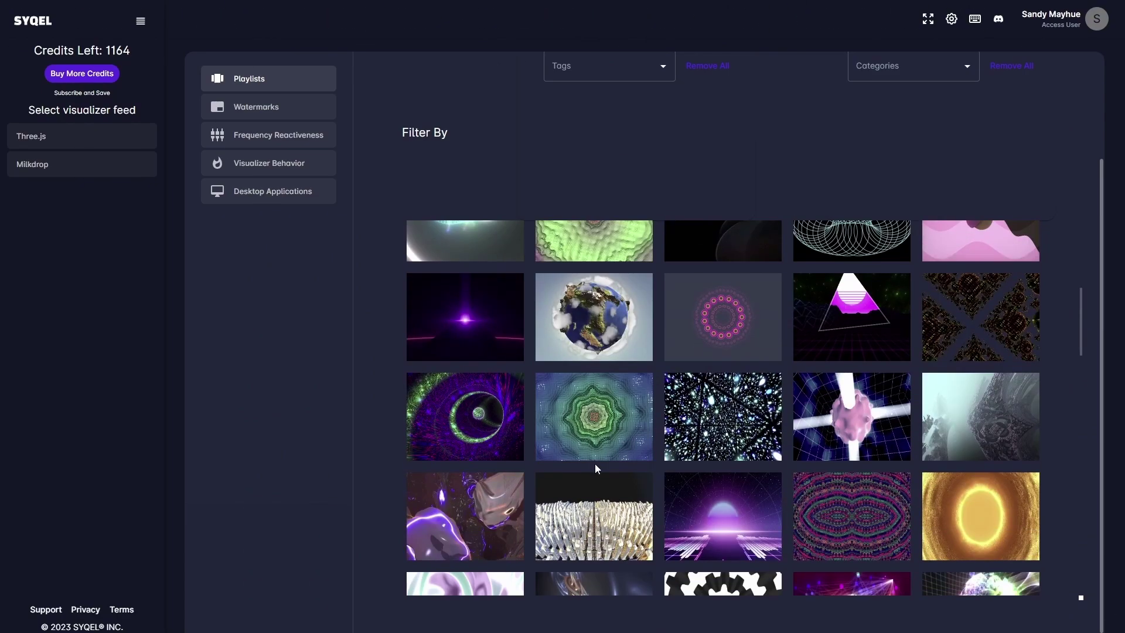
{"action": "scroll", "coordinate": [722, 526], "scroll_direction": "down", "scroll_amount": 5}
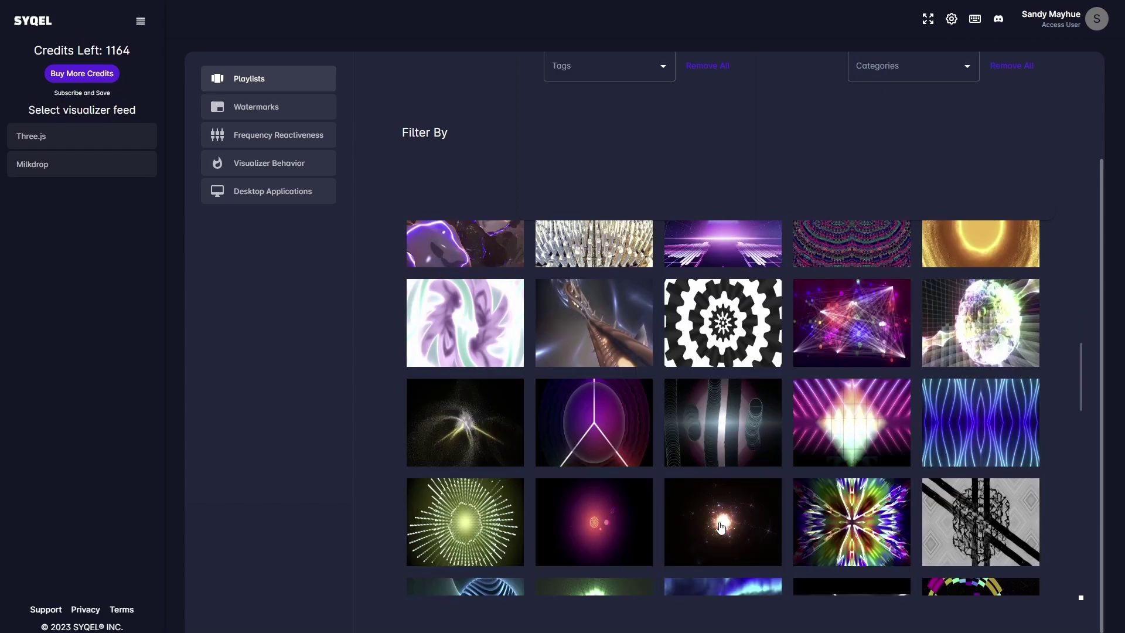
{"action": "scroll", "coordinate": [486, 158], "scroll_direction": "up", "scroll_amount": 2}
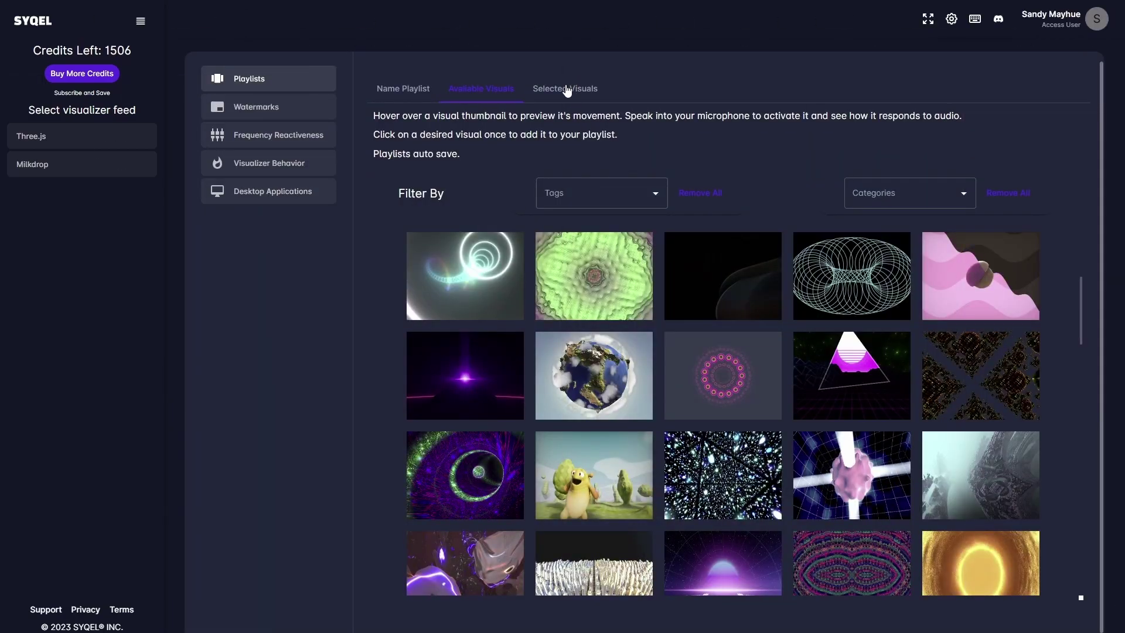
Reorder the selected visuals with the waveform second, then remove the wireframe visual.
{"action": "left_click", "coordinate": [566, 91]}
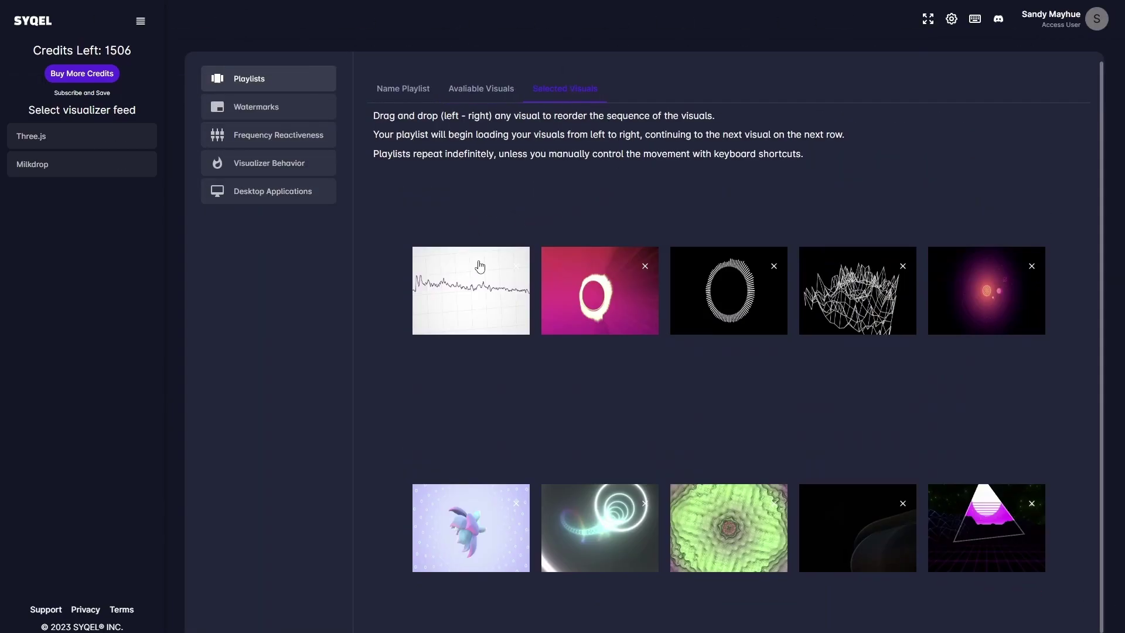
{"action": "left_click_drag", "start_coordinate": [483, 296], "coordinate": [602, 299]}
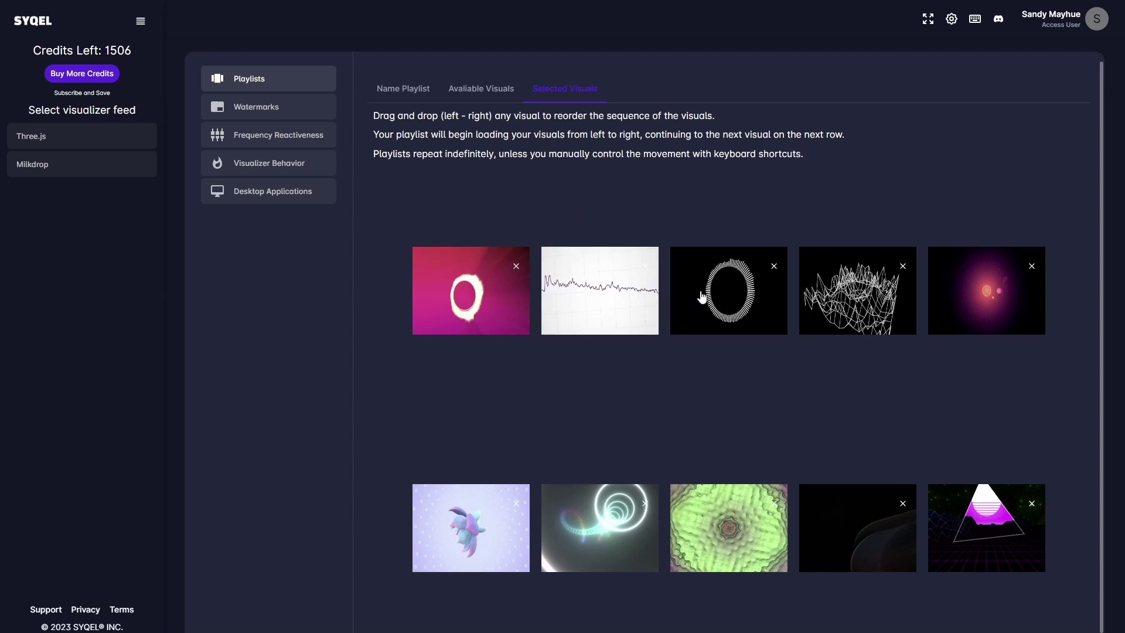
{"action": "left_click_drag", "start_coordinate": [700, 296], "coordinate": [850, 299]}
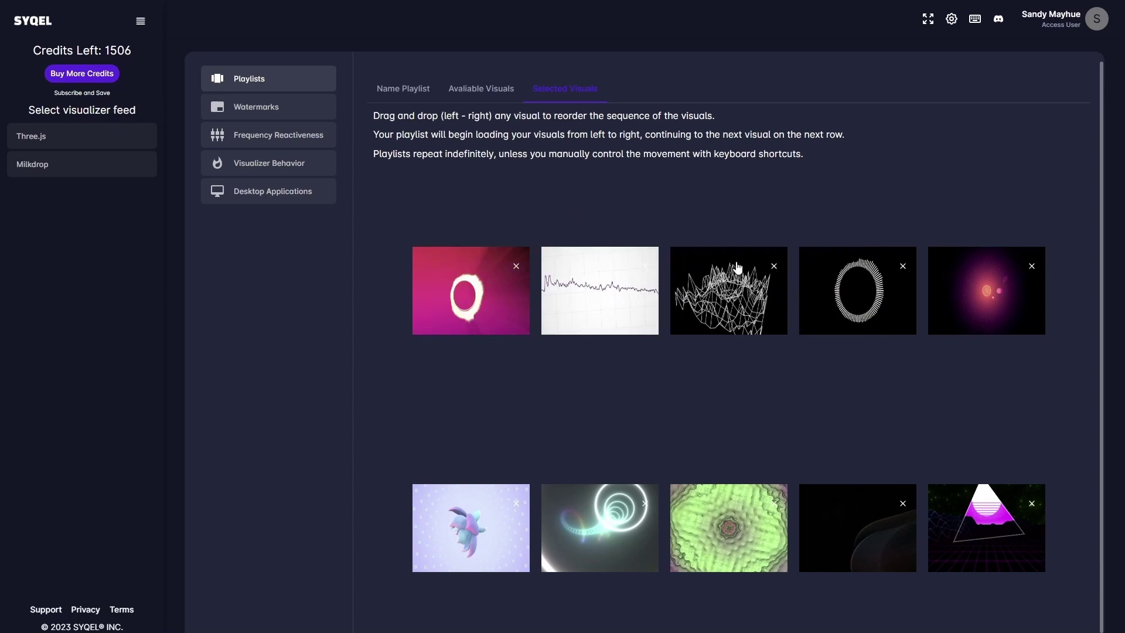
{"action": "left_click", "coordinate": [773, 267]}
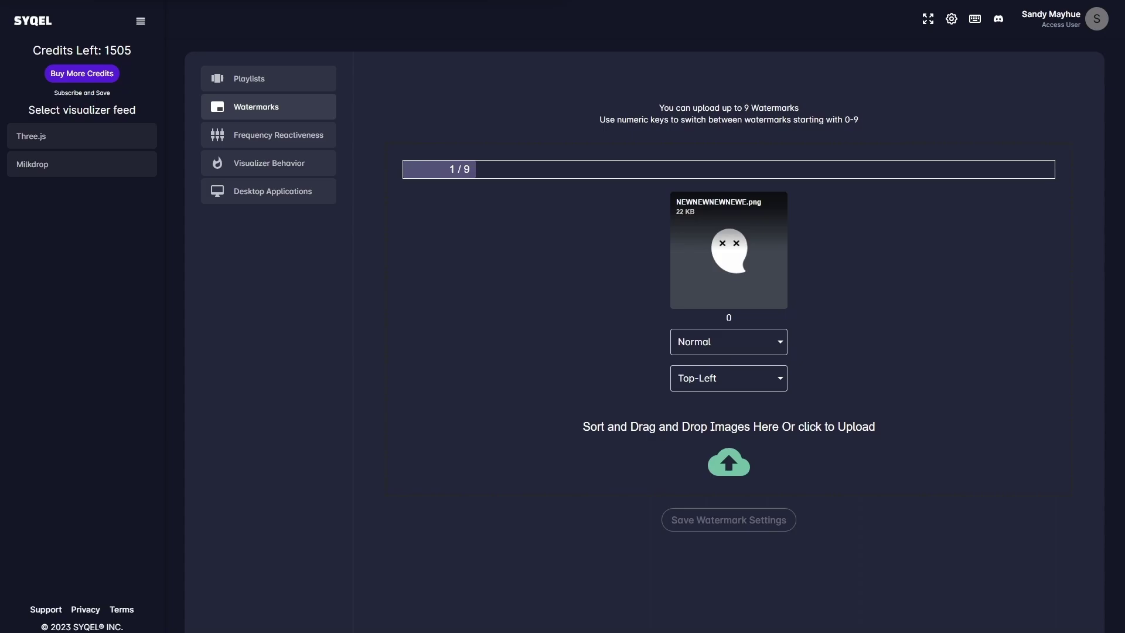
Upload the SYQEL, Ableton Live, Serato and JBL logo images as watermarks and save them.
{"action": "left_click_drag", "start_coordinate": [668, 381], "coordinate": [728, 433]}
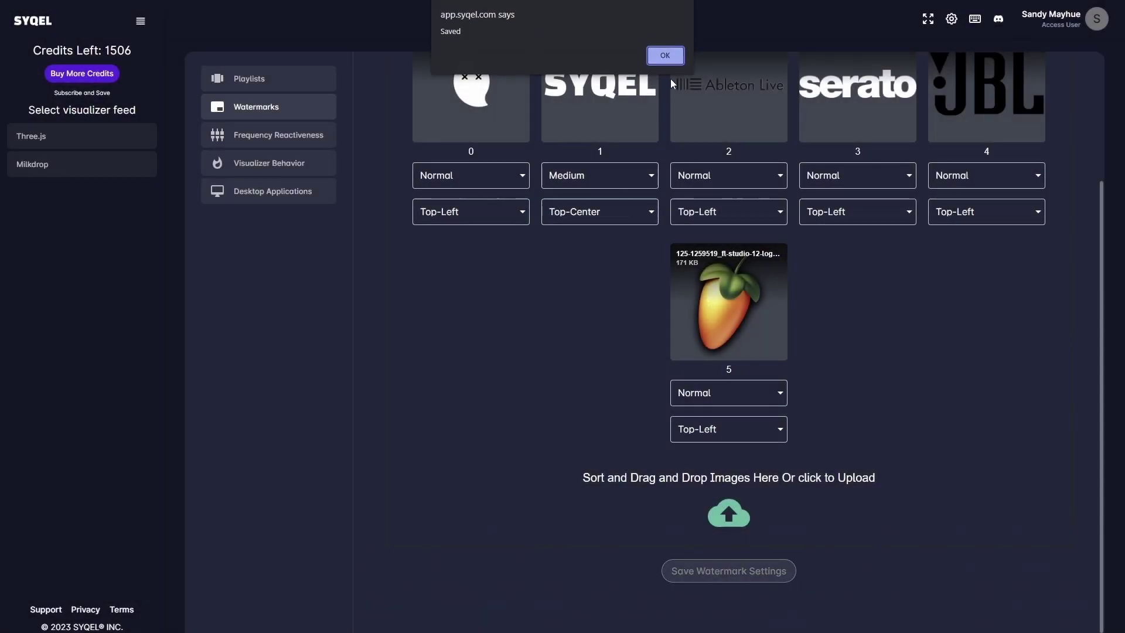
{"action": "left_click", "coordinate": [666, 55]}
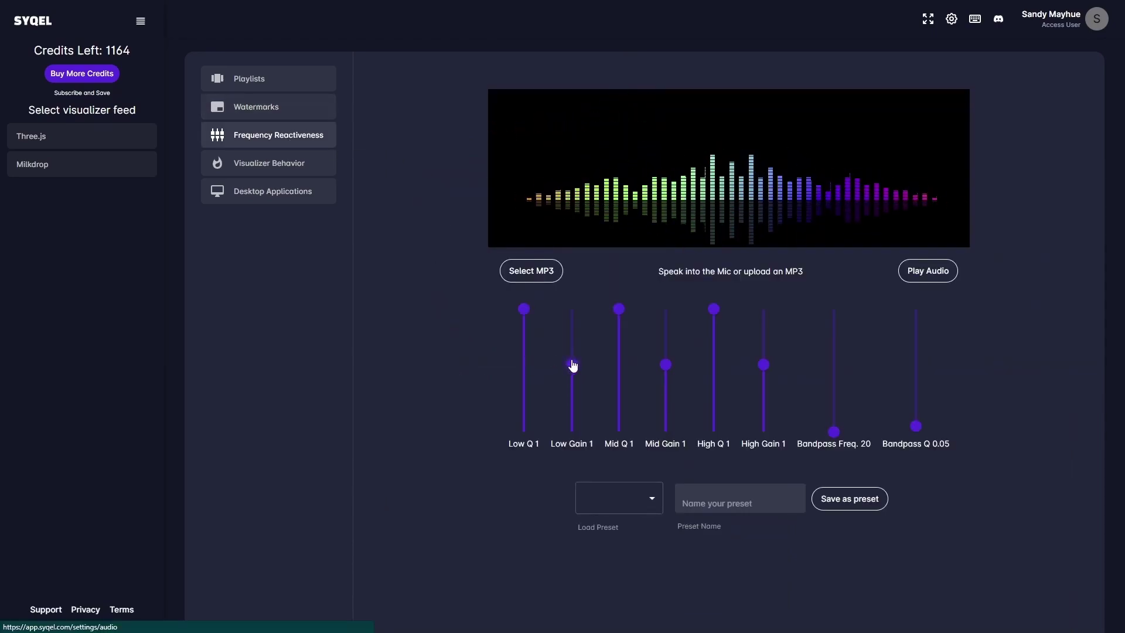
Set Low and Mid Gain to -10 and High Gain to 10, then load and play the demo track.
{"action": "left_click_drag", "start_coordinate": [573, 365], "coordinate": [572, 432]}
{"action": "left_click_drag", "start_coordinate": [670, 368], "coordinate": [672, 434]}
{"action": "left_click_drag", "start_coordinate": [813, 366], "coordinate": [816, 312]}
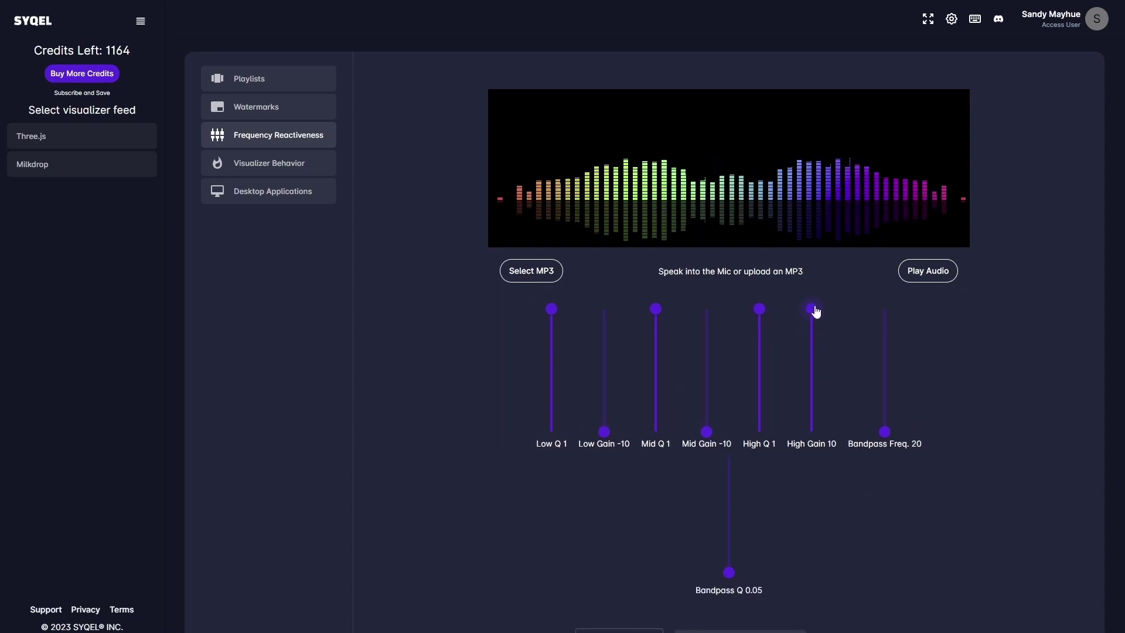
{"action": "left_click", "coordinate": [928, 273]}
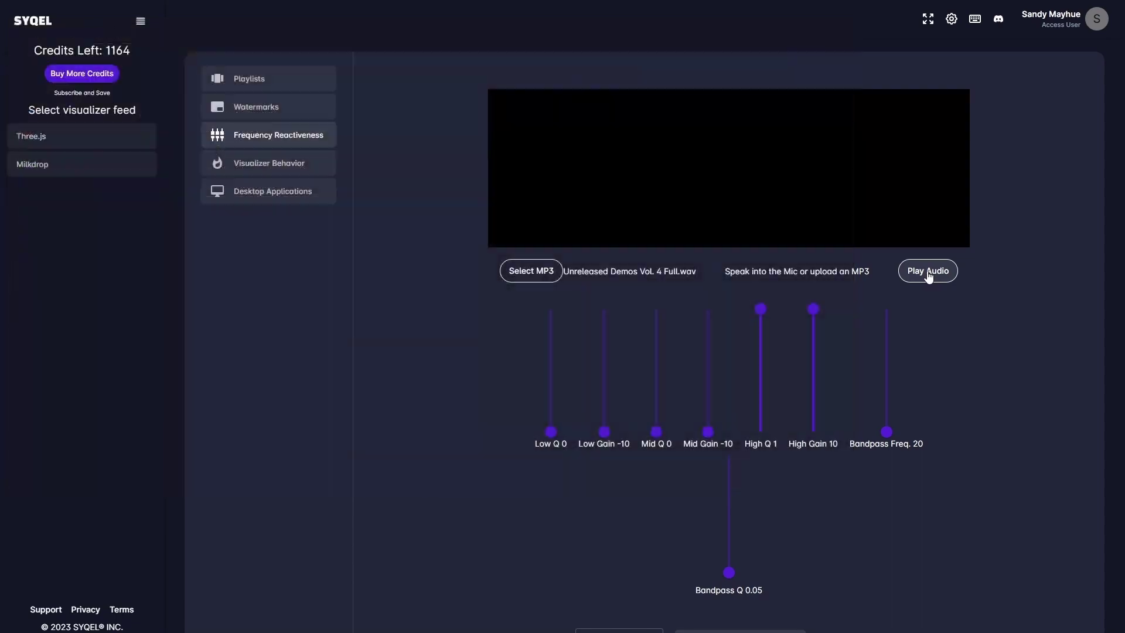
{"action": "left_click", "coordinate": [929, 273]}
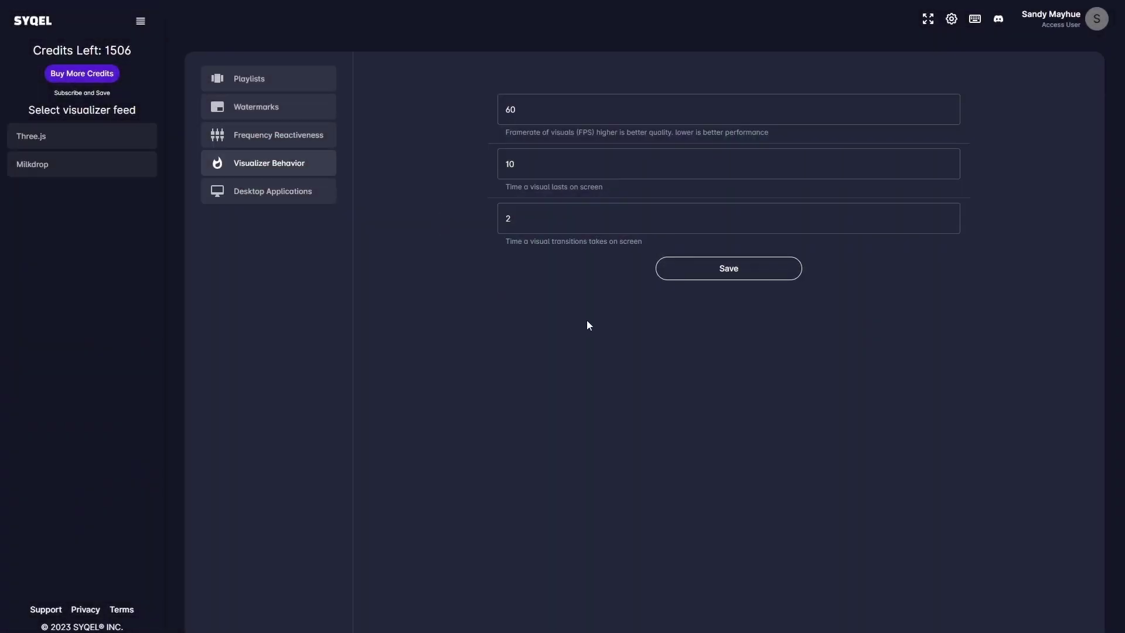
Save visualizer behavior with frame rate 60, visual display time 10 and transition time 2.
{"action": "left_click", "coordinate": [731, 270]}
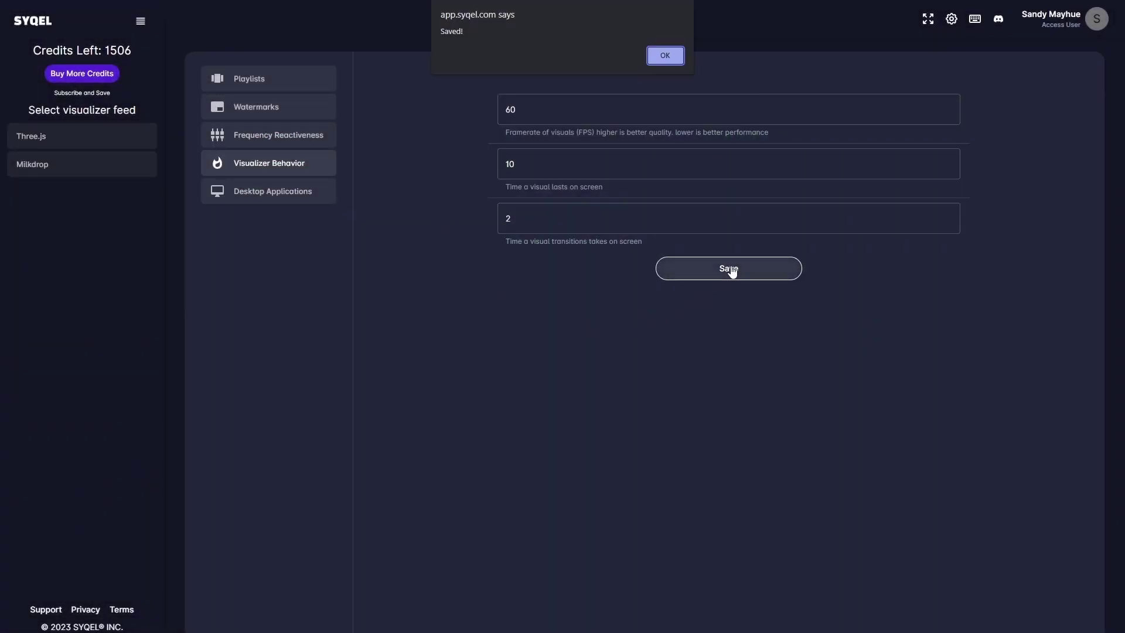
{"action": "left_click", "coordinate": [662, 56]}
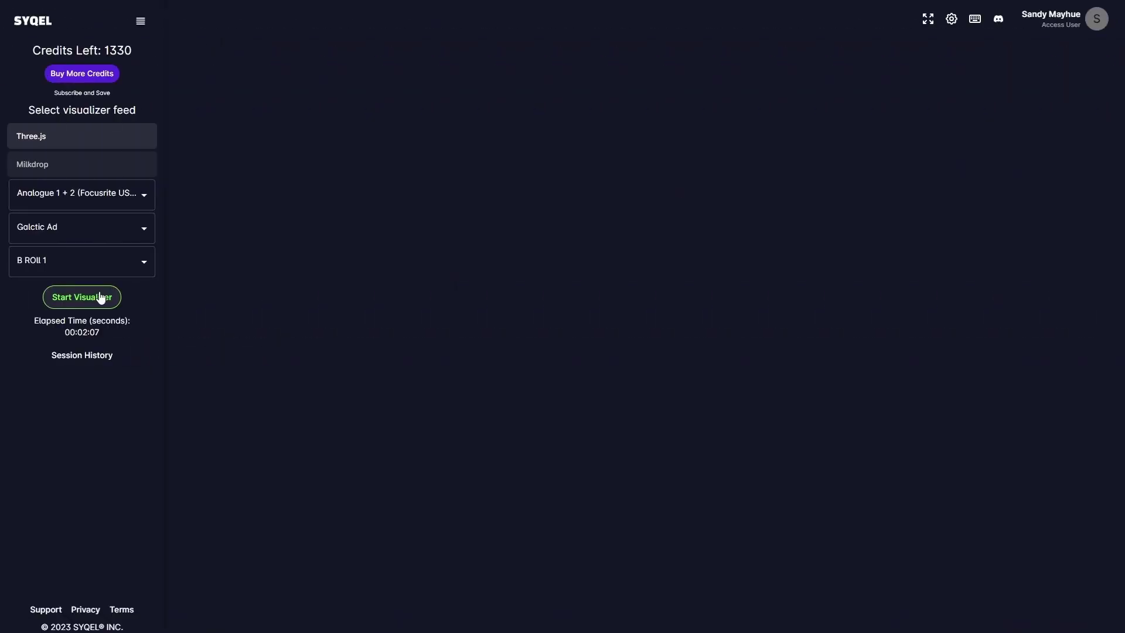
Start the visualizer so the Galctic Ad playlist plays as a glowing green light burst.
{"action": "left_click", "coordinate": [101, 298]}
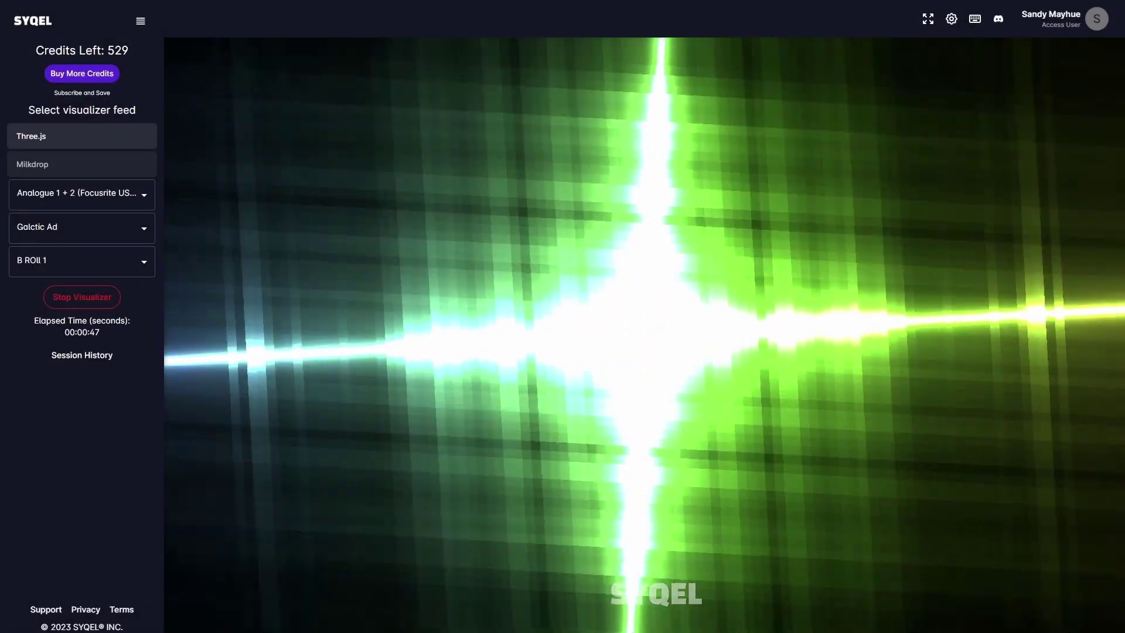
Lock the current visual, skip ahead to the next visual, then go back to the previous one.
{"action": "key", "text": "Return"}
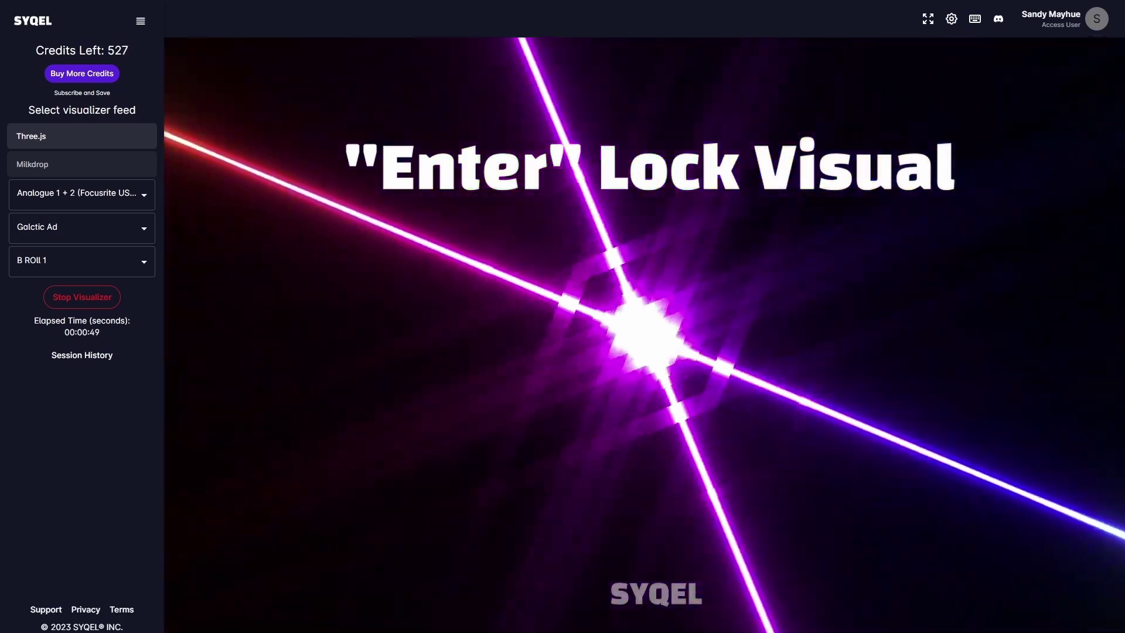
{"action": "key", "text": "space"}
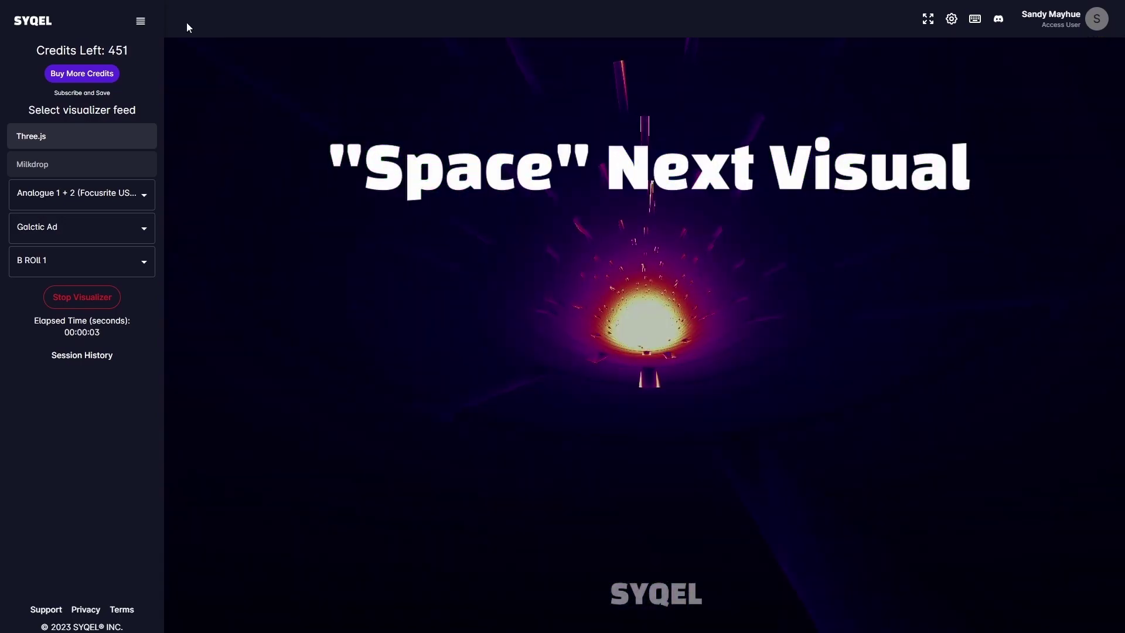
{"action": "key", "text": "BackSpace"}
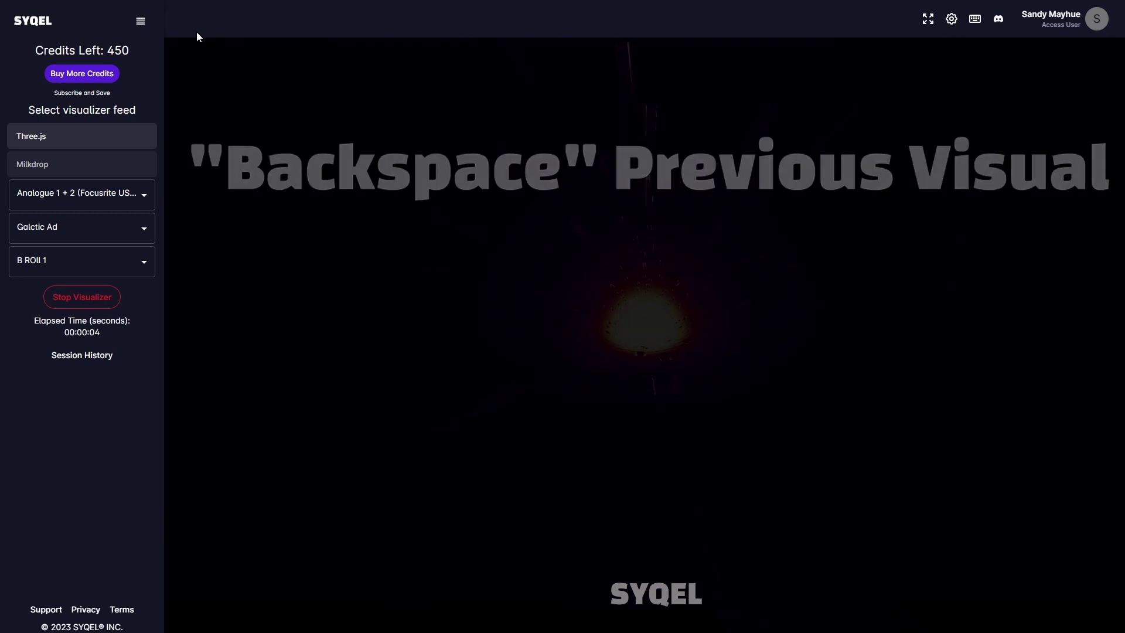